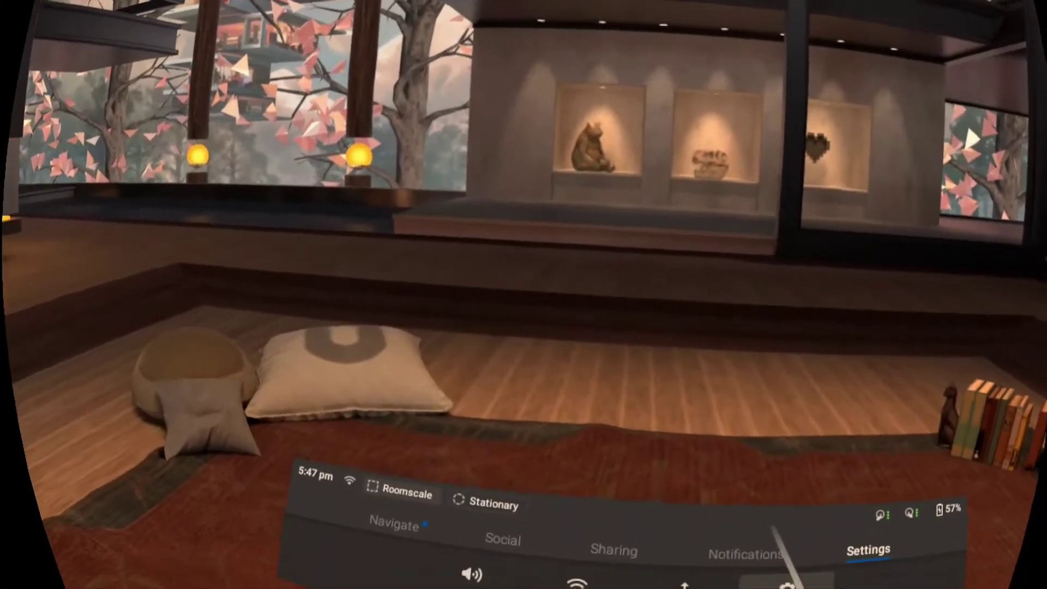
Open the full Settings and view About, showing version 12.0.0.190.469.187244423 and OS details.
left_click(786, 584)
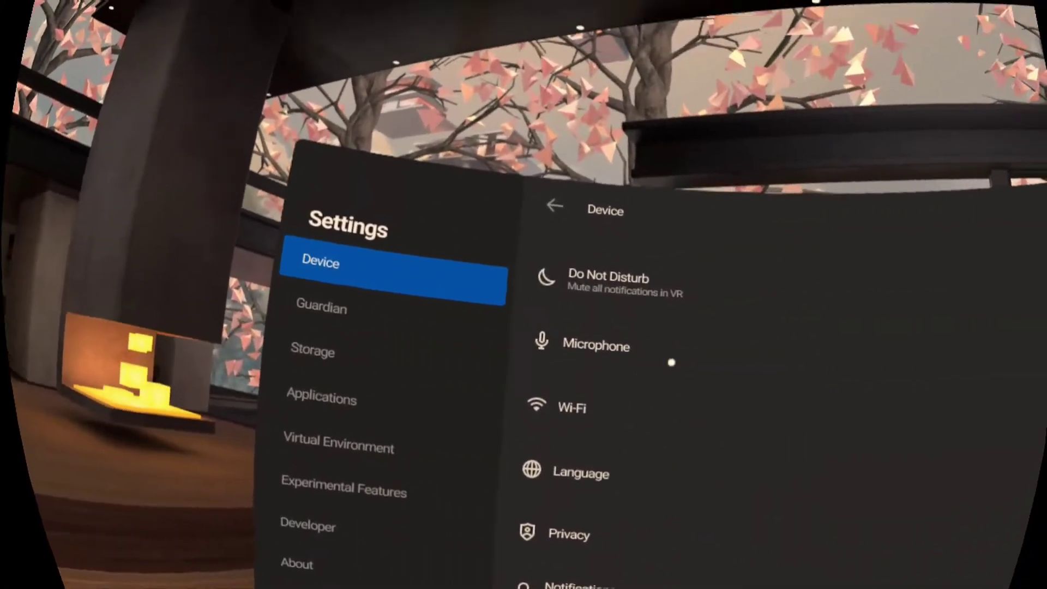
scroll(673, 360, "down", 6)
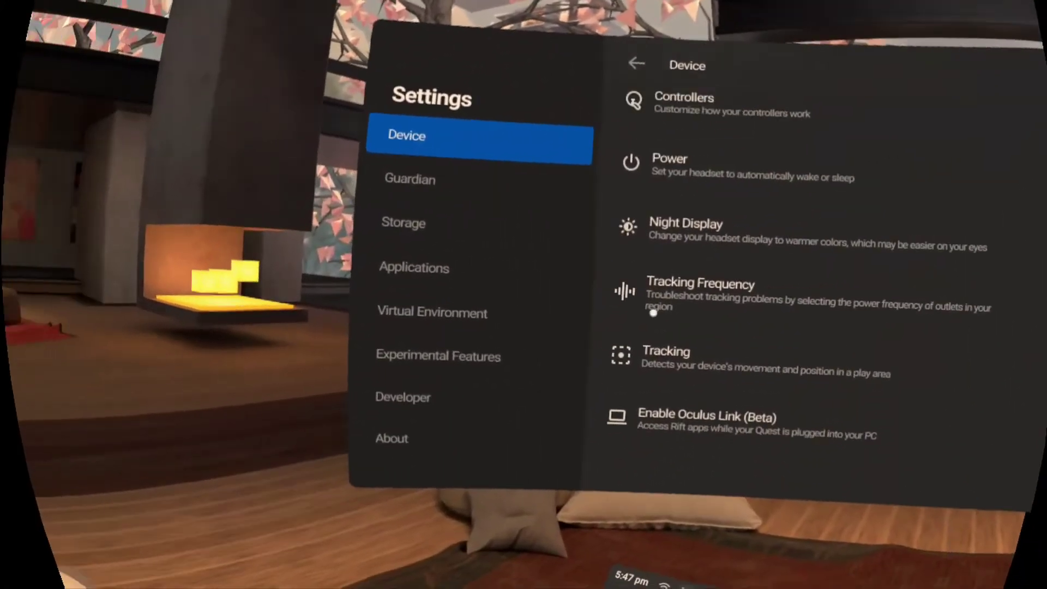
left_click(391, 438)
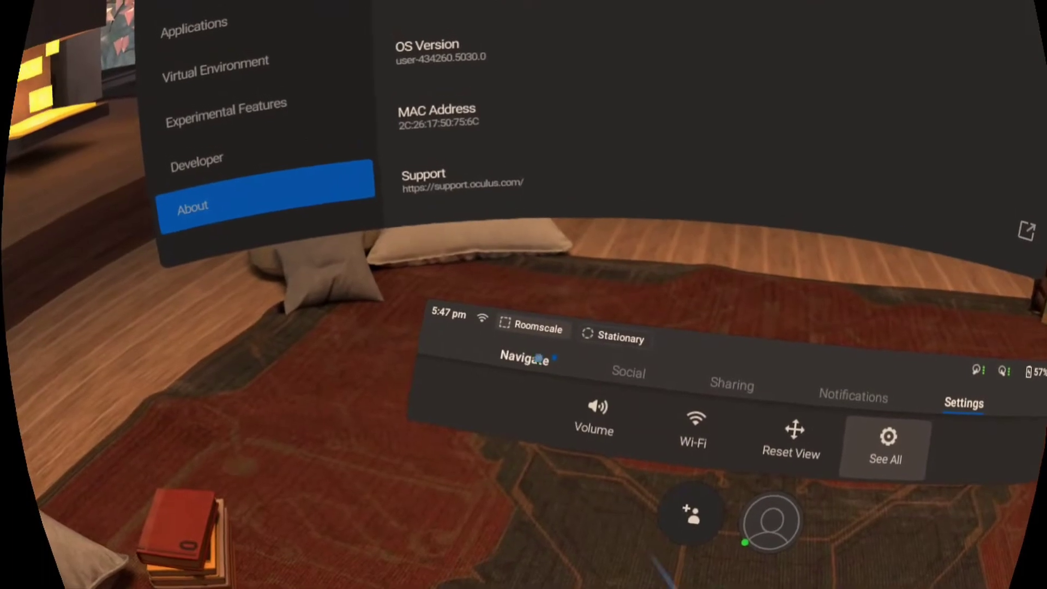
Open the Library and list the apps from Unknown Sources.
left_click(539, 358)
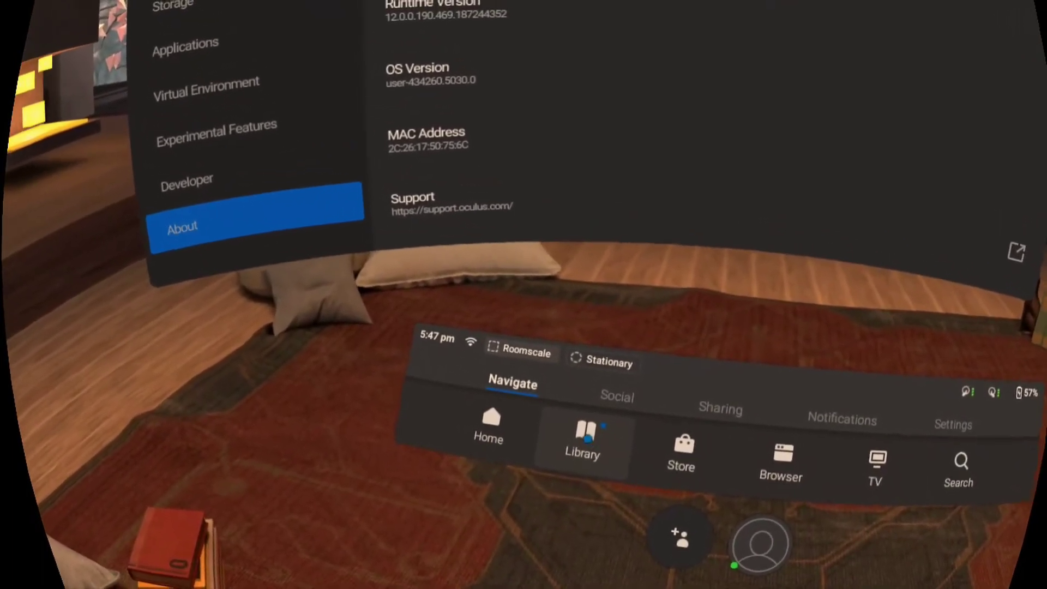
left_click(620, 430)
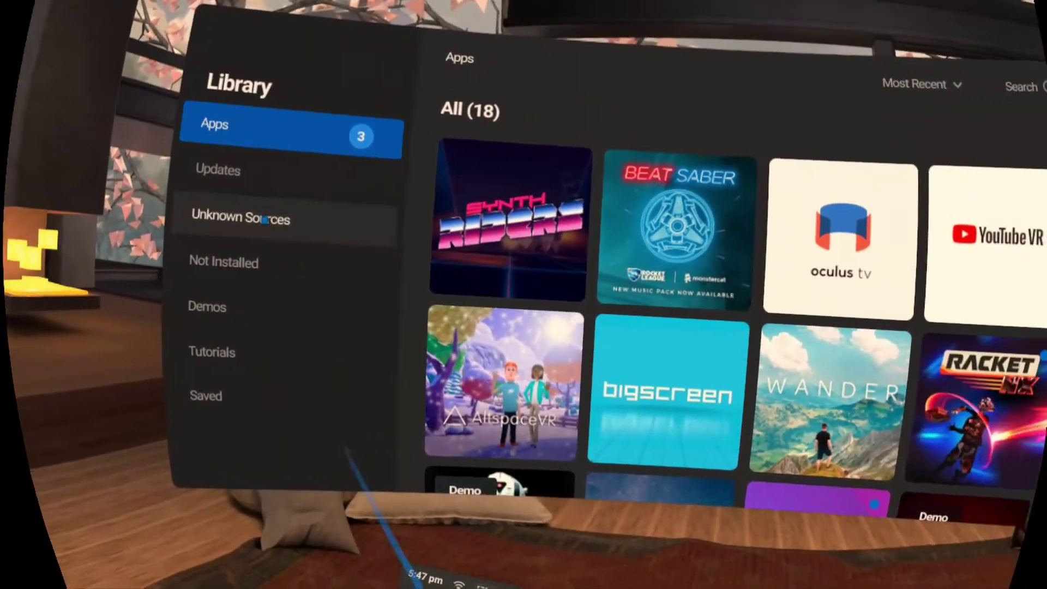
left_click(441, 276)
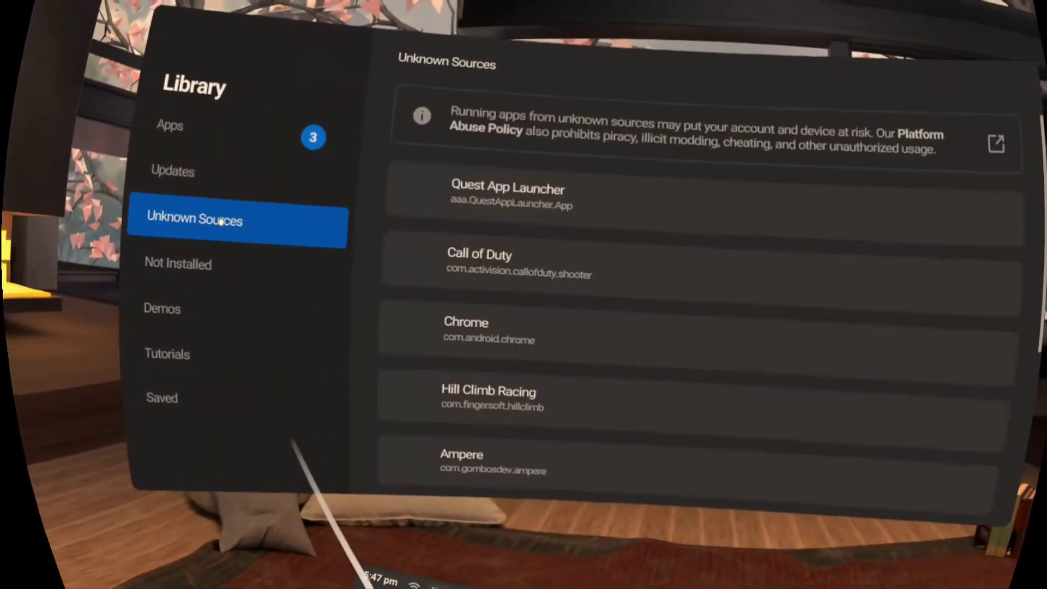
Scroll the sideloaded apps and try launching Files, which lands on the TV Browse page.
scroll(563, 236, "down", 3)
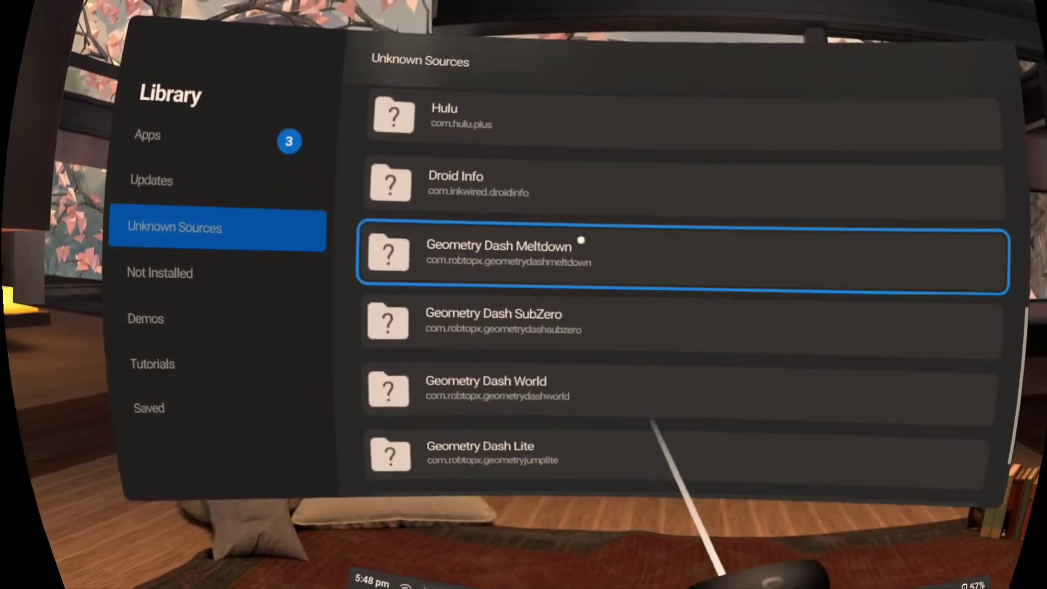
scroll(581, 248, "down", 2)
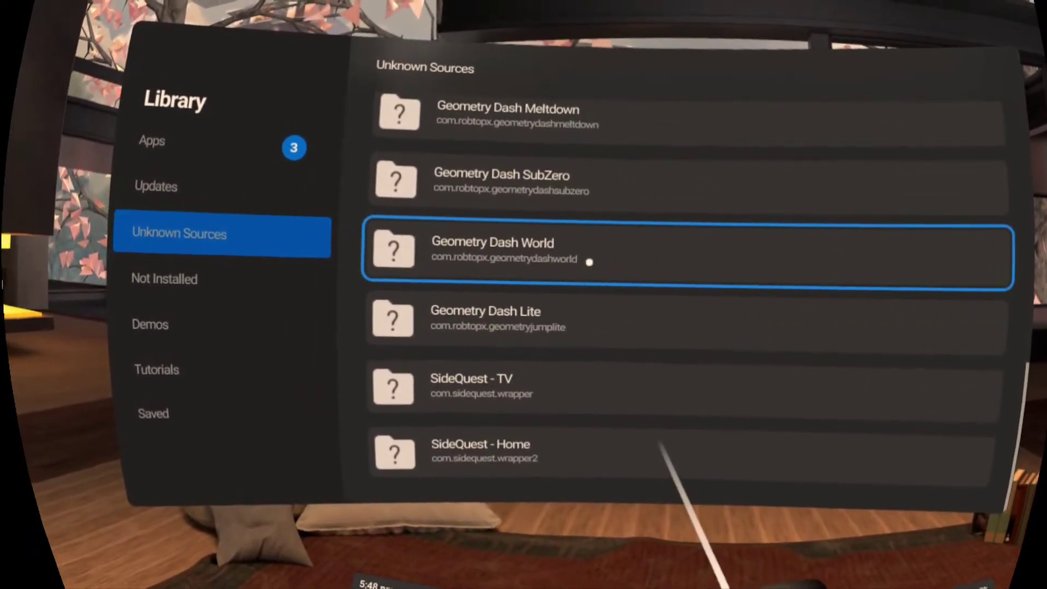
scroll(590, 260, "up", 2)
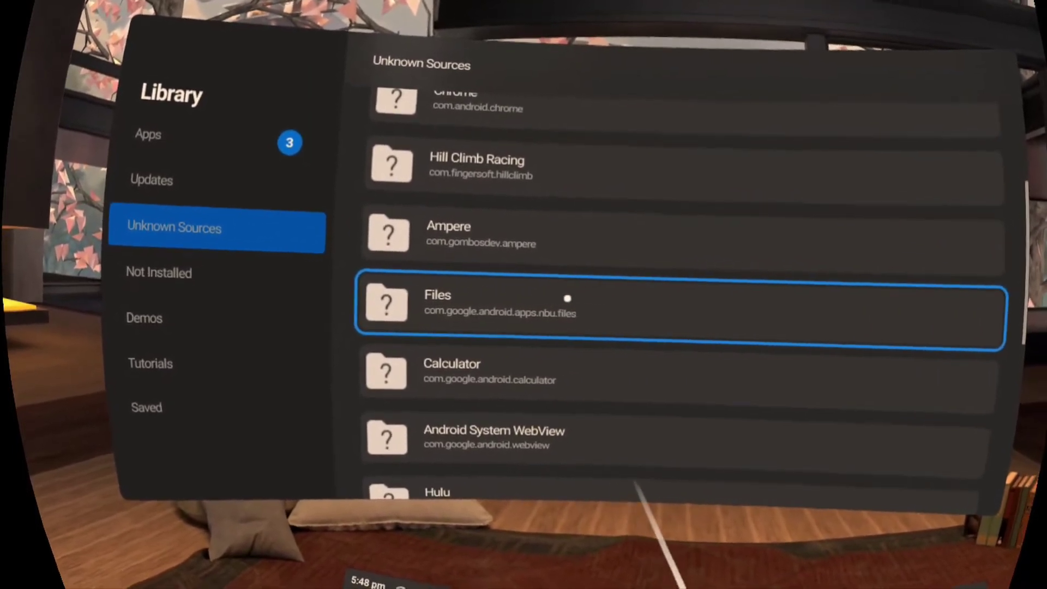
left_click(561, 309)
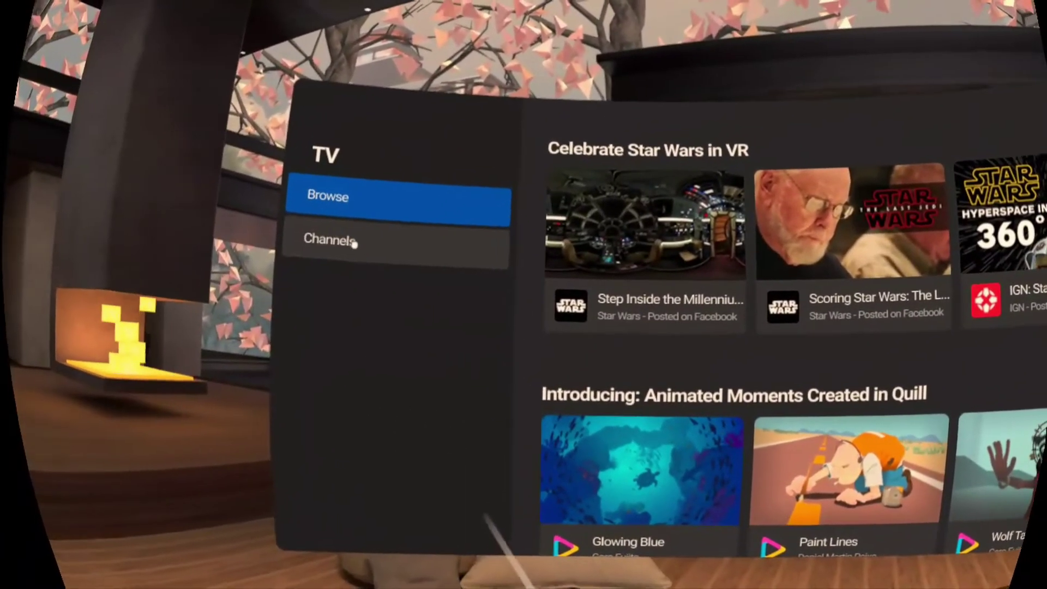
Show the TV app's Channels, including the sideloaded Call of Duty channel.
left_click(163, 269)
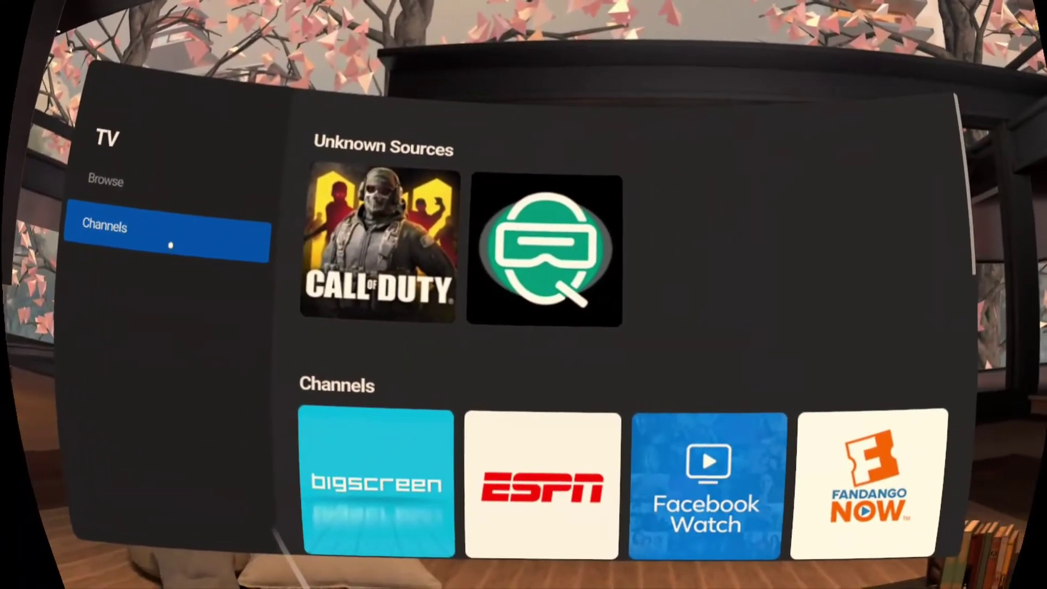
mouse_move(443, 243)
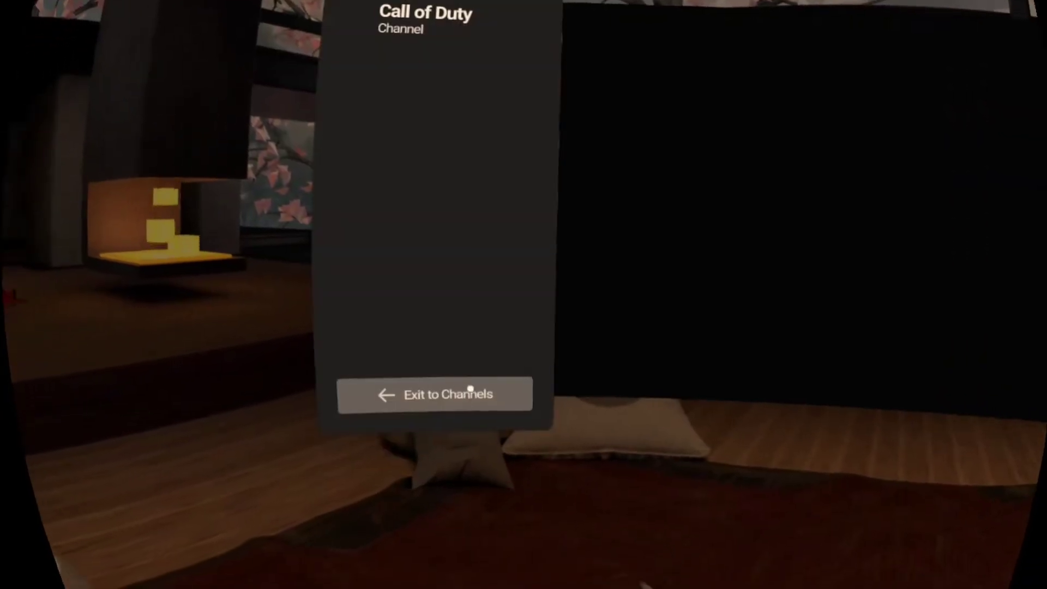
Leave the Call of Duty channel and scroll the Library's Unknown Sources apps toward Files.
left_click(339, 417)
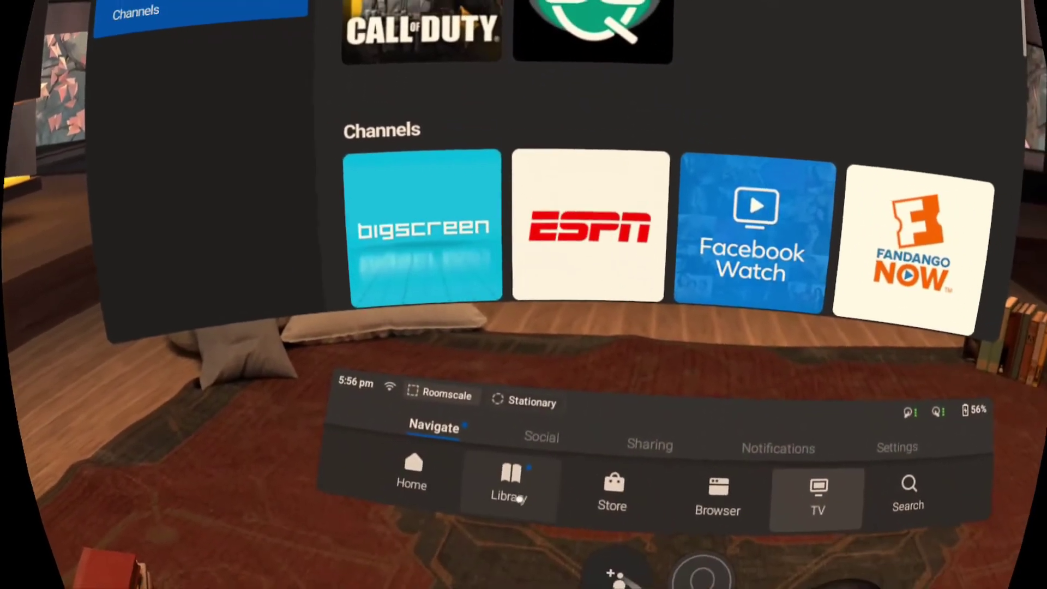
left_click(544, 510)
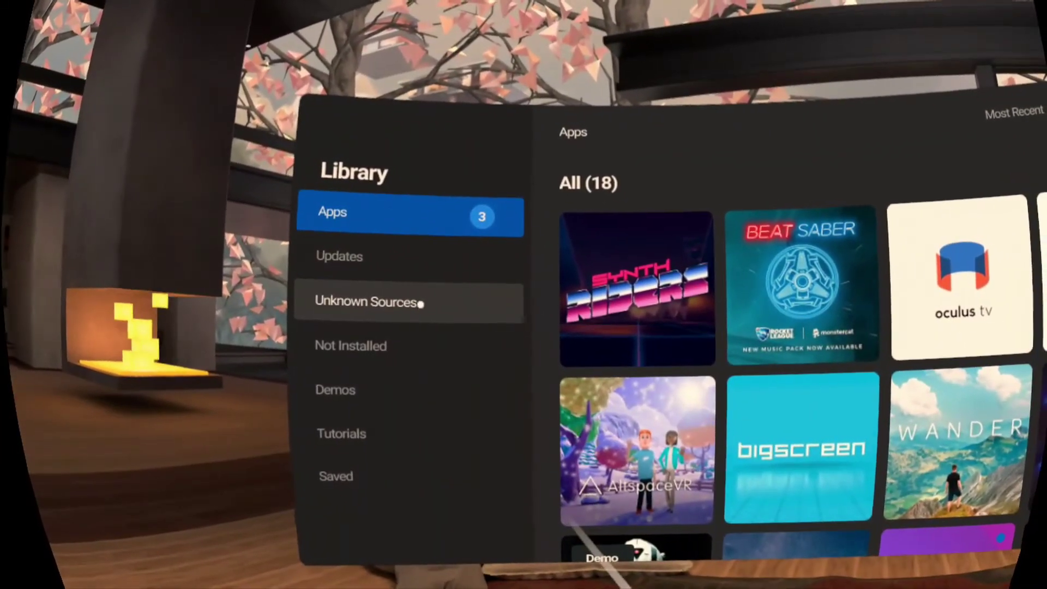
left_click(421, 304)
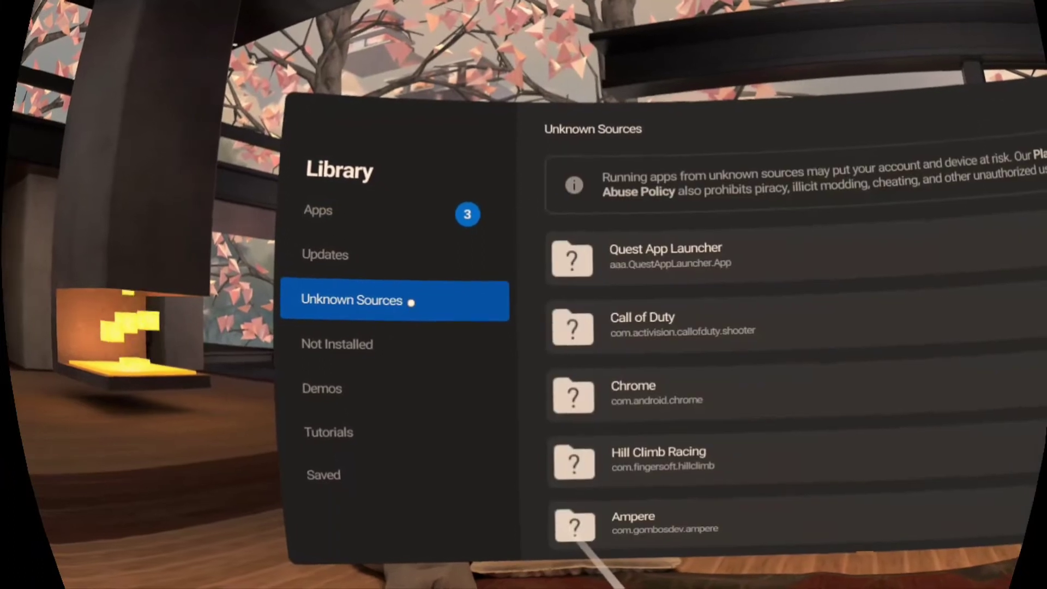
scroll(649, 282, "down", 2)
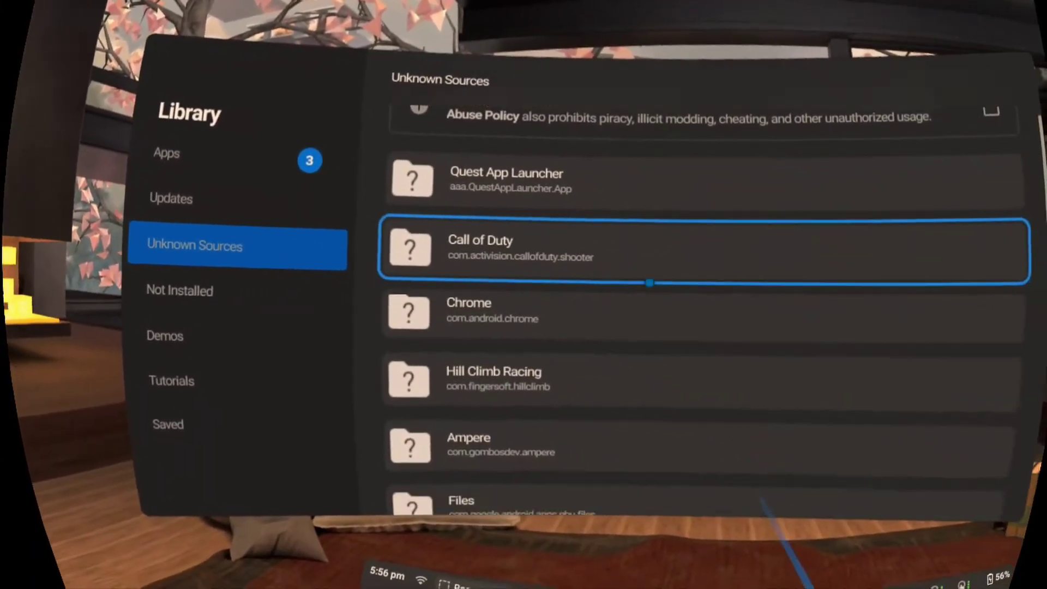
scroll(658, 289, "down", 2)
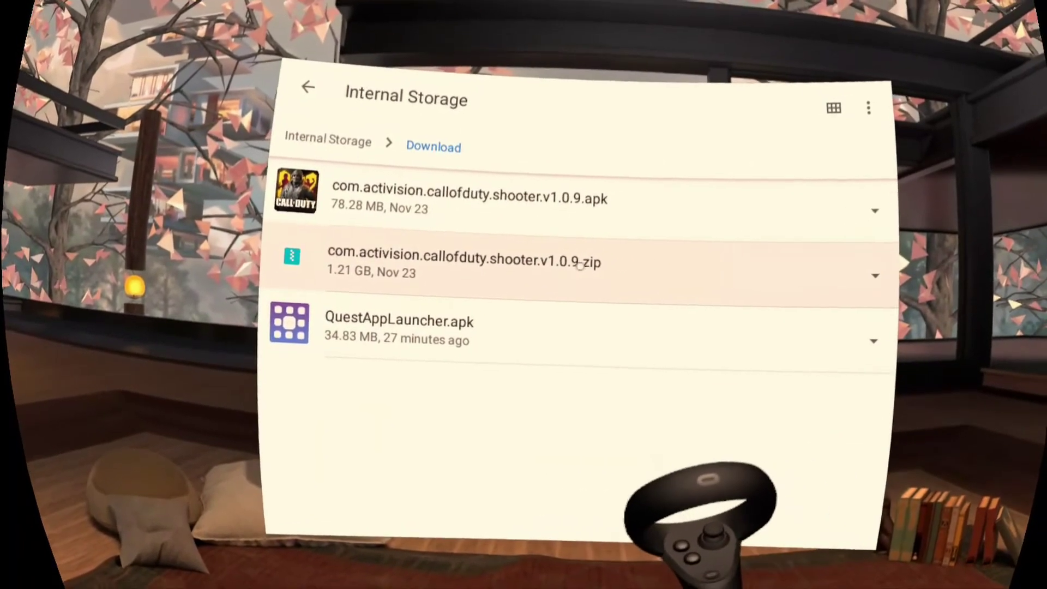
Extract the OBB from the Call of Duty zip and open the com.activision.callofduty.shooter.v1.0.9 folder.
left_click(579, 264)
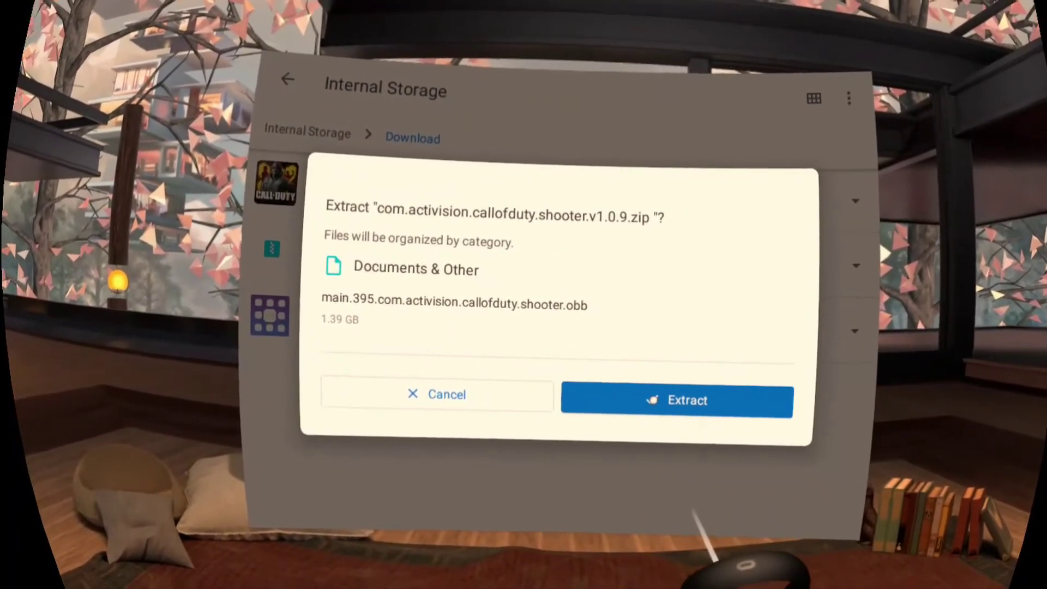
left_click(632, 397)
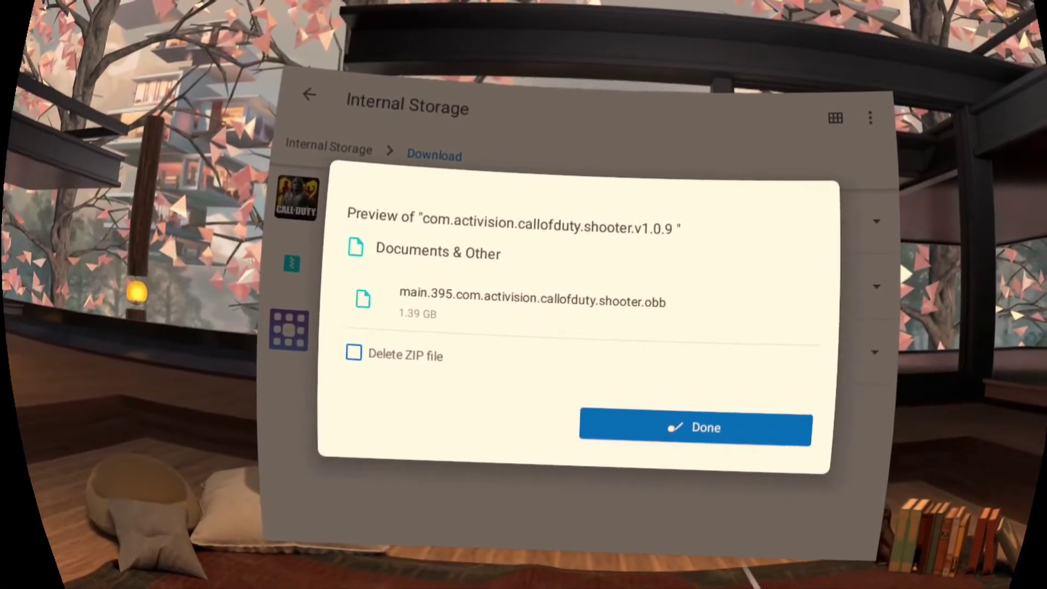
left_click(703, 426)
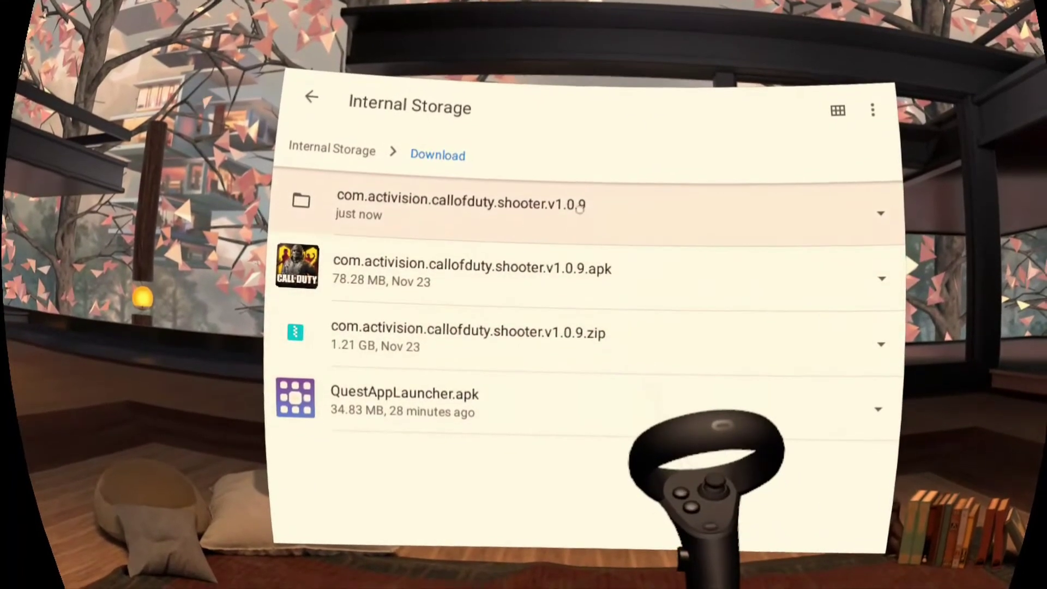
left_click(577, 215)
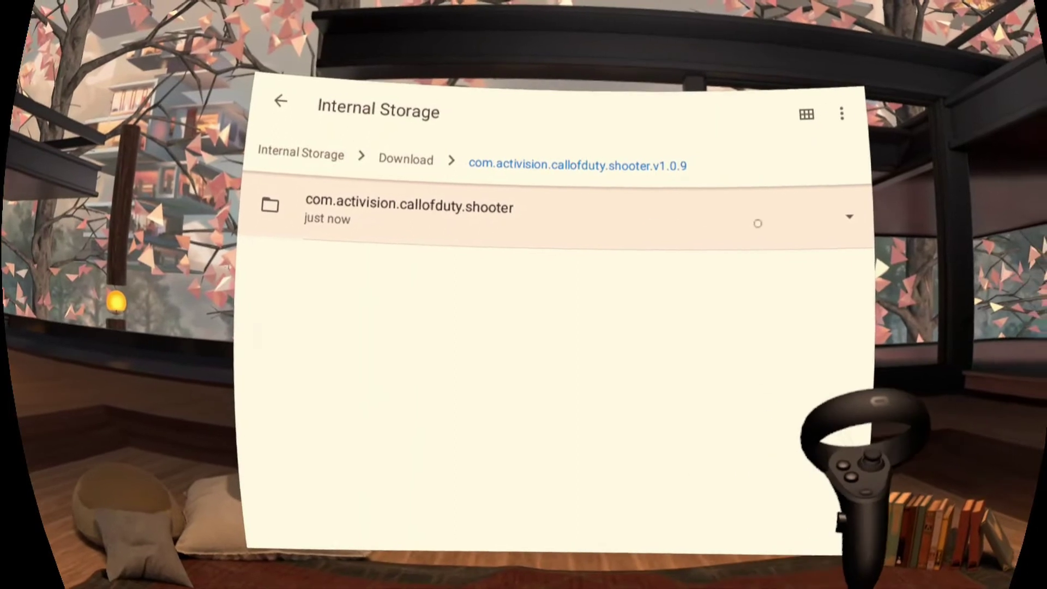
Move the com.activision.callofduty.shooter folder to Internal Storage > Android > obb.
left_click(843, 219)
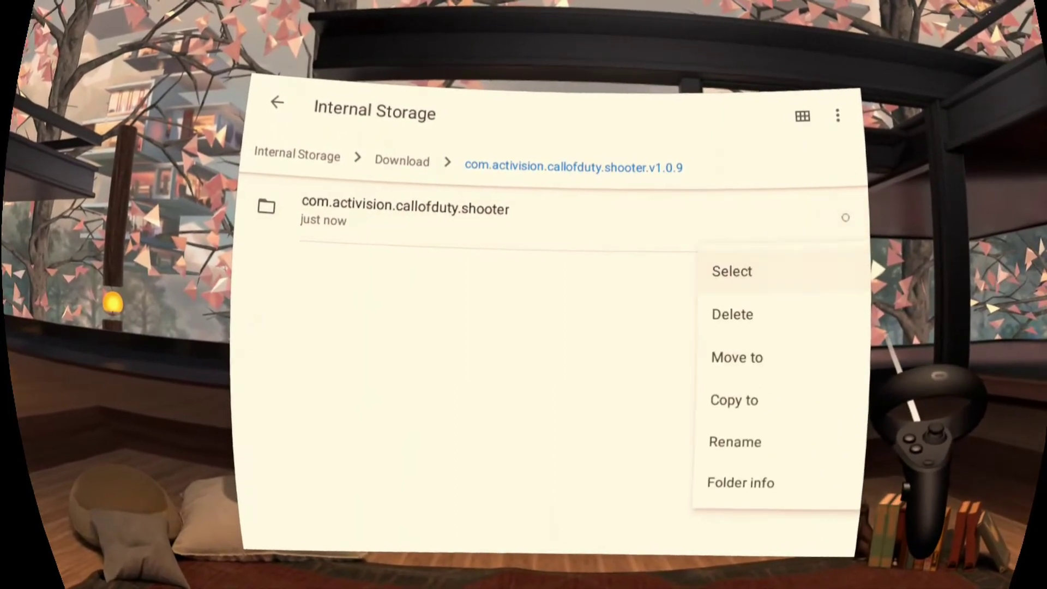
left_click(784, 348)
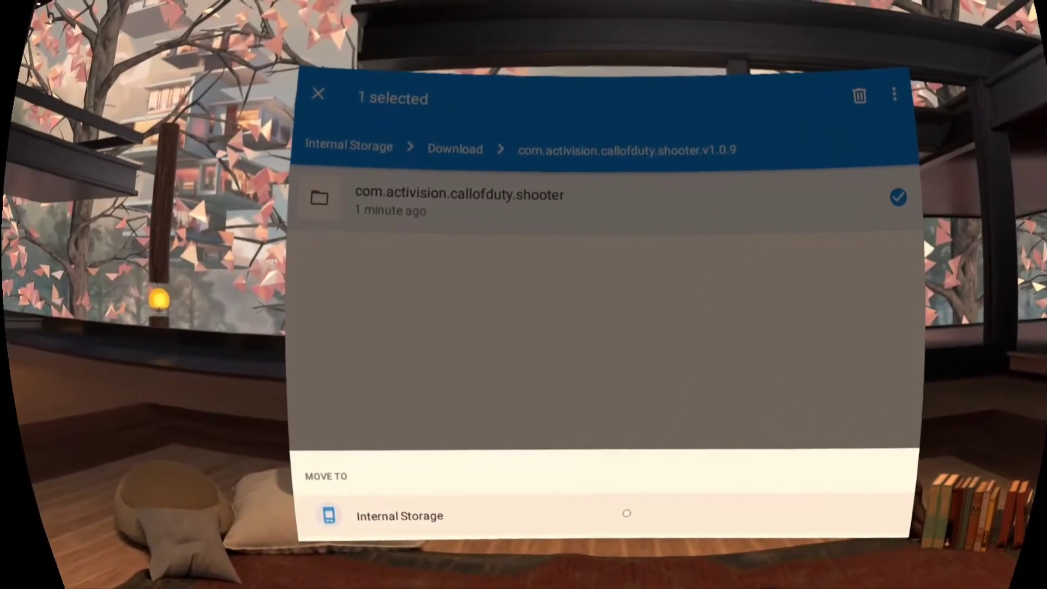
left_click(626, 512)
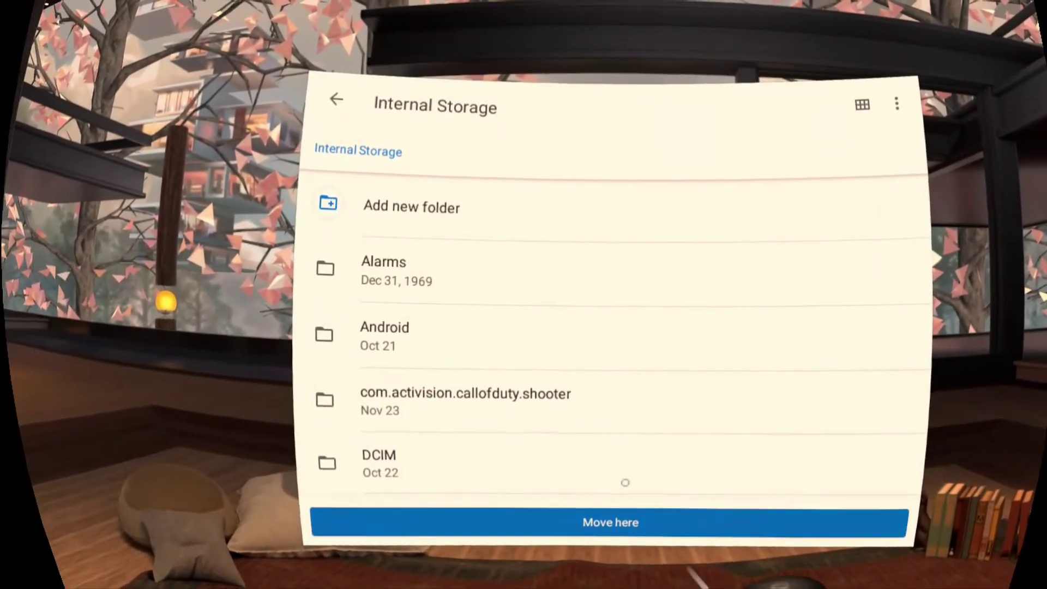
left_click(508, 336)
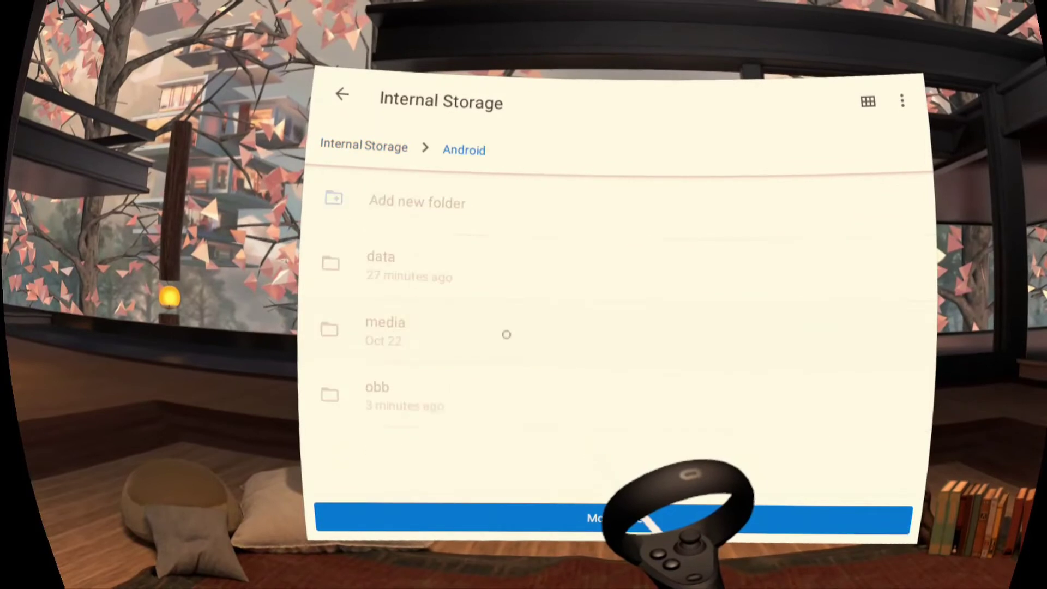
left_click(464, 390)
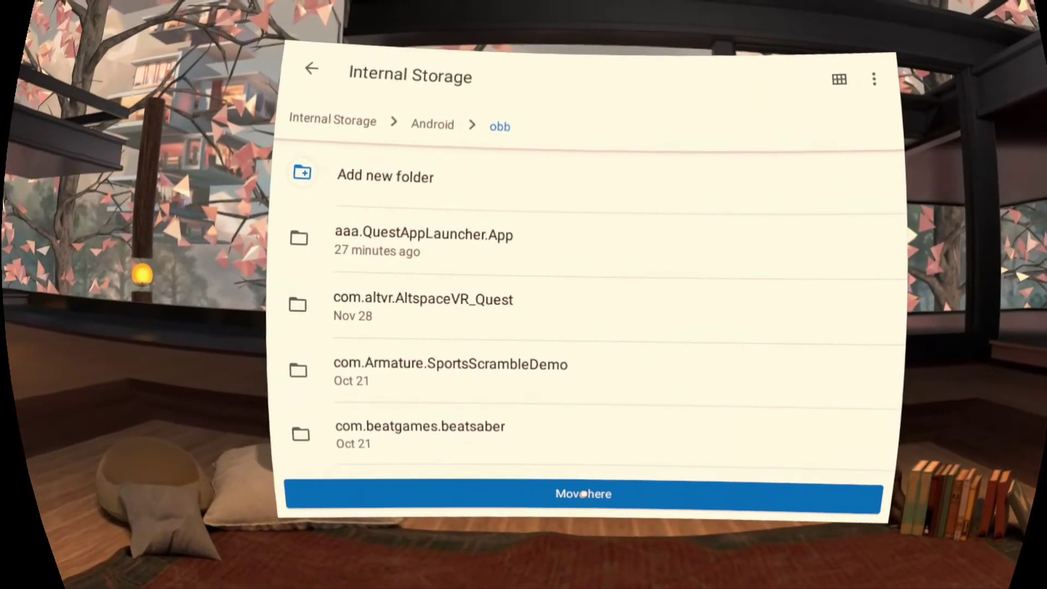
left_click(586, 489)
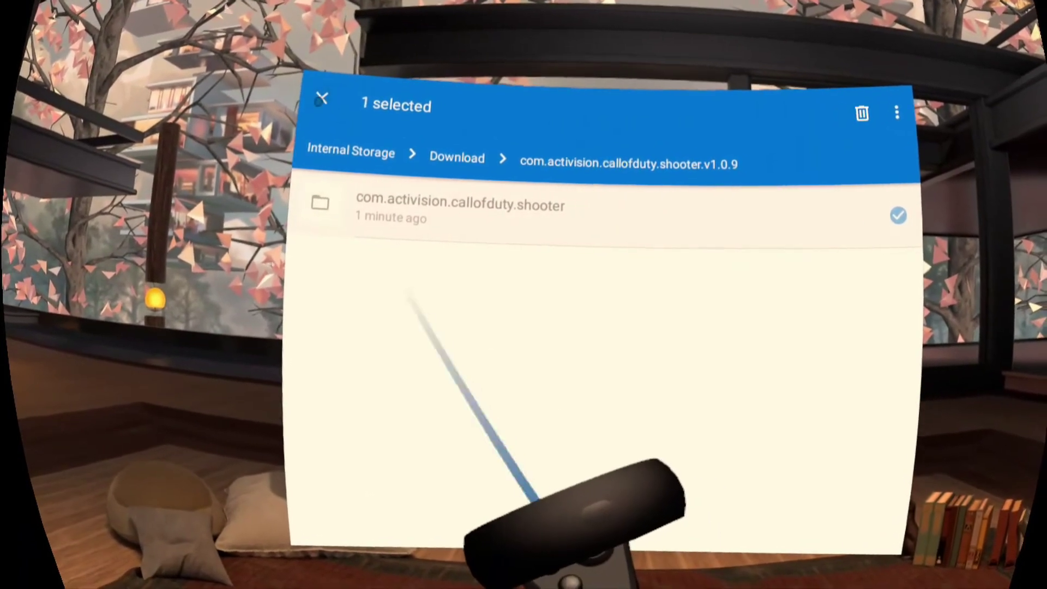
Browse to Internal Storage > Android > obb and confirm the shooter folder holds the 1.39 GB OBB.
left_click(323, 99)
left_click(324, 98)
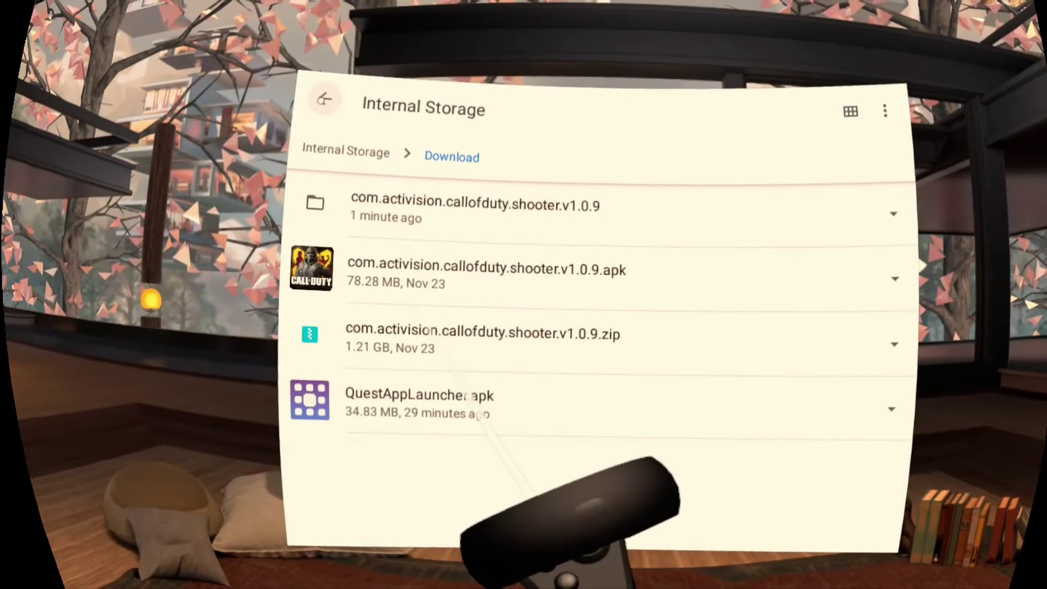
left_click(324, 99)
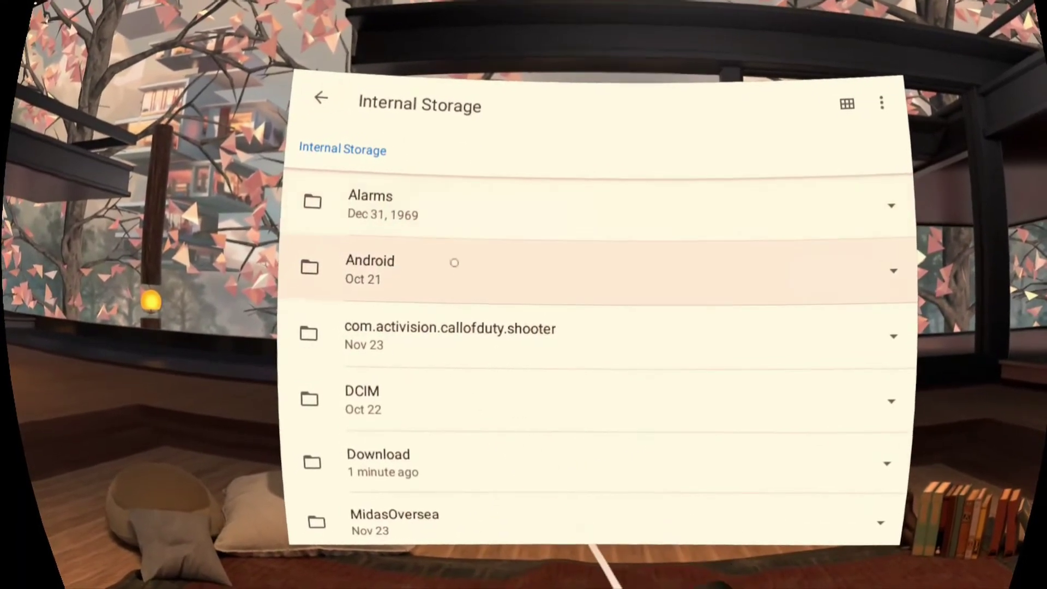
left_click(463, 267)
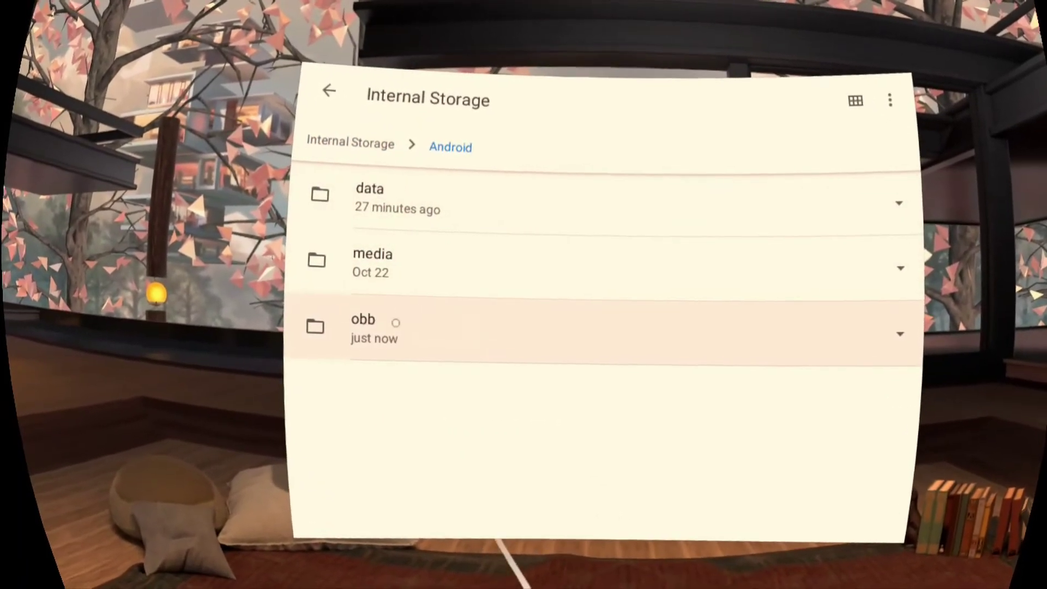
left_click(459, 323)
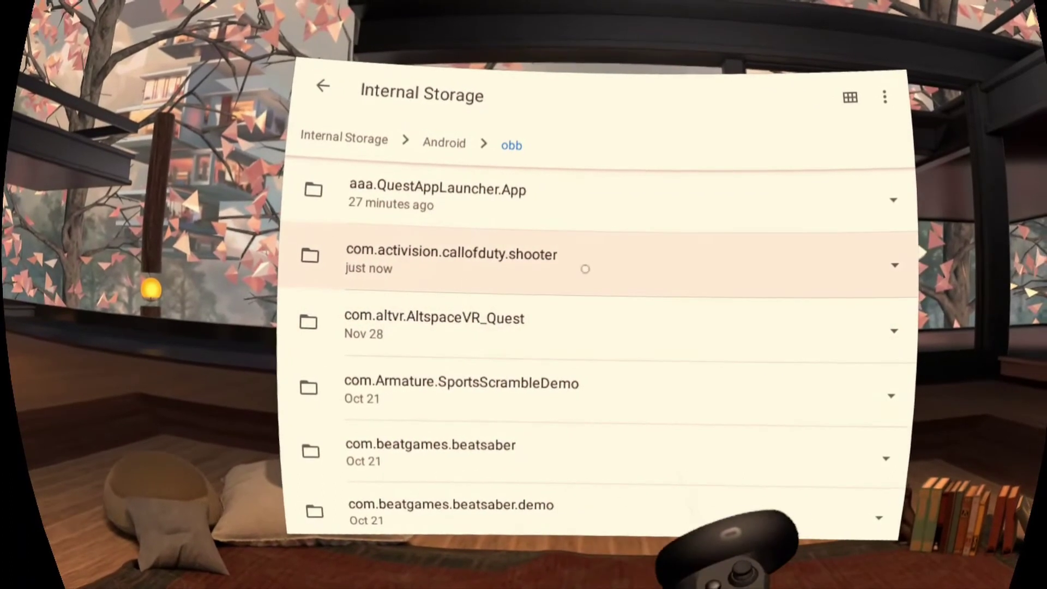
left_click(523, 261)
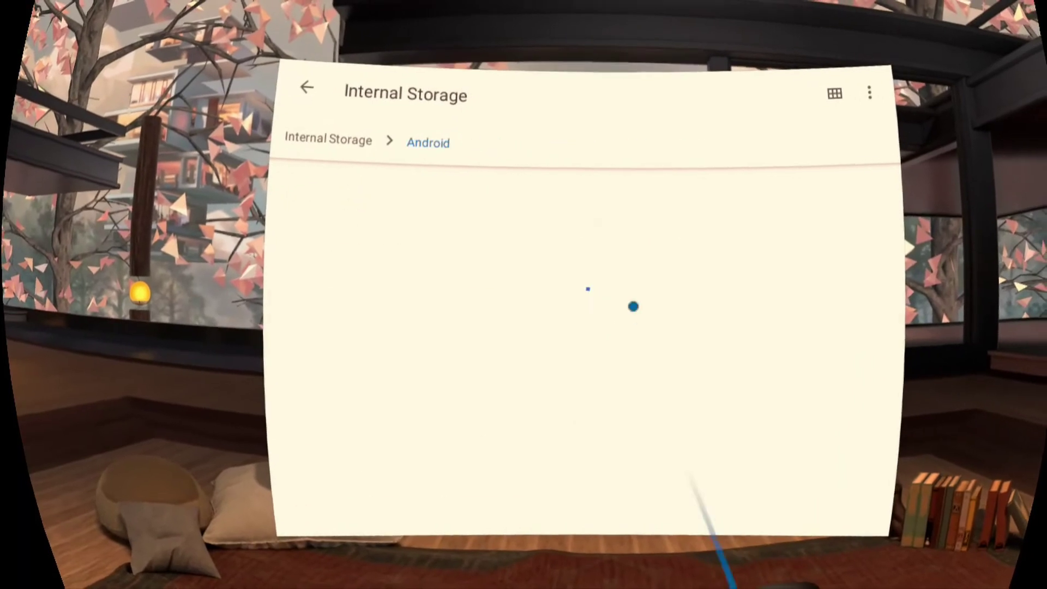
Exit Files and show the TV app's Channels with Call of Duty listed under Unknown Sources.
key("Escape")
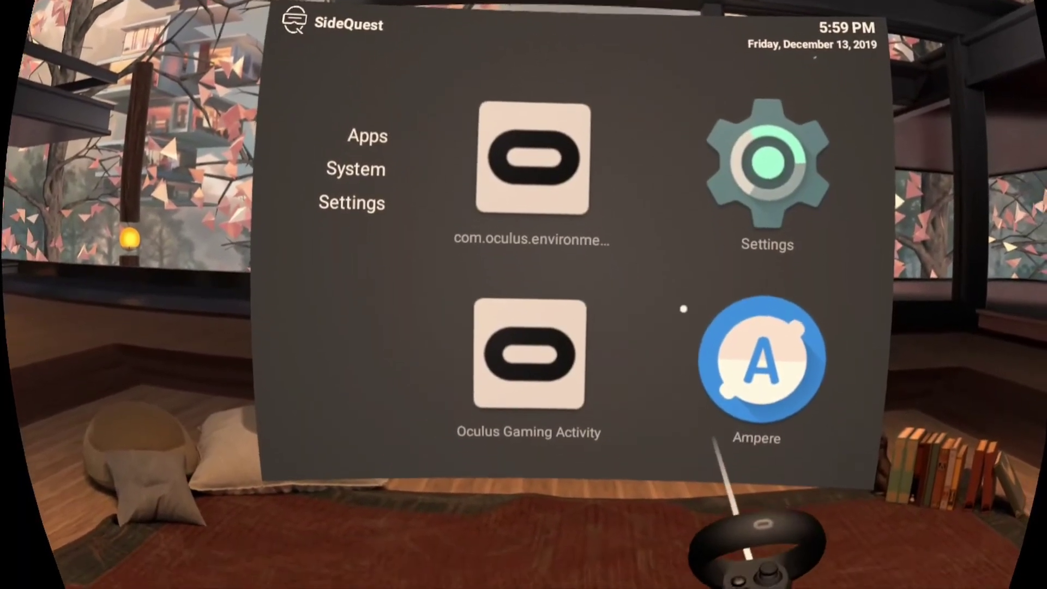
key("super")
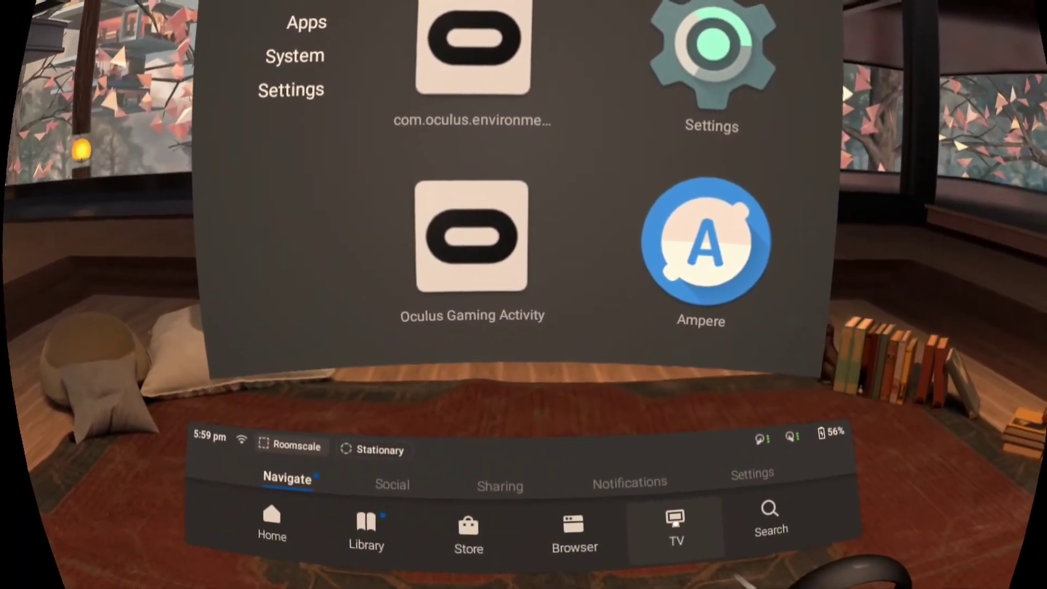
left_click(674, 526)
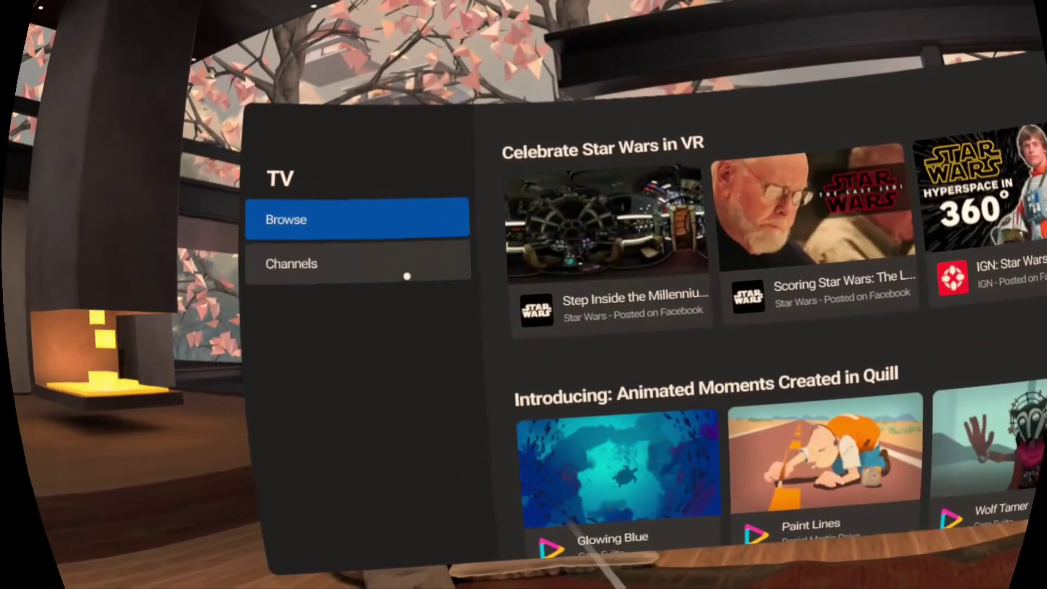
left_click(407, 276)
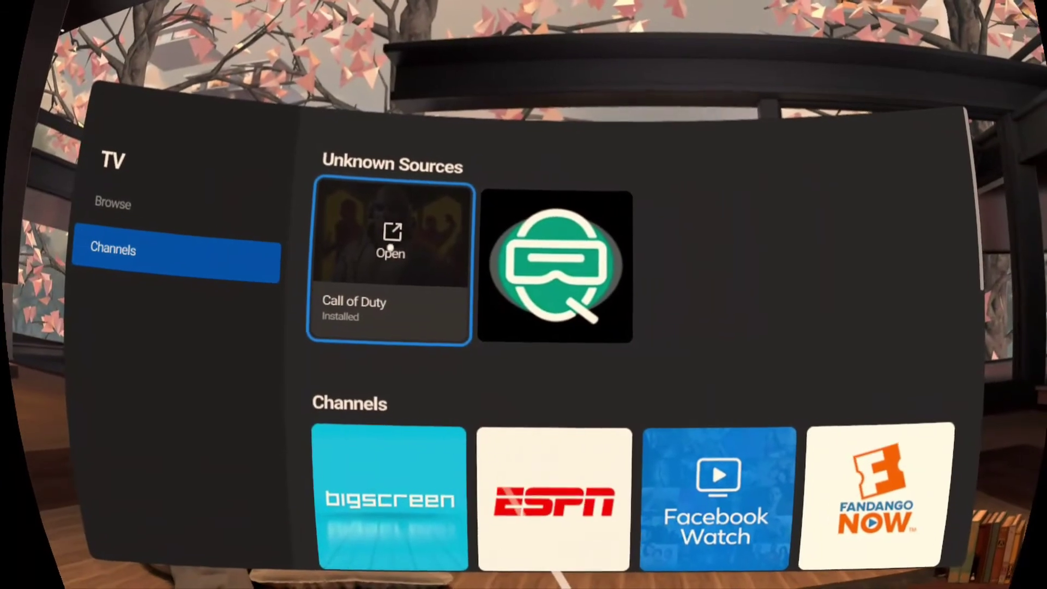